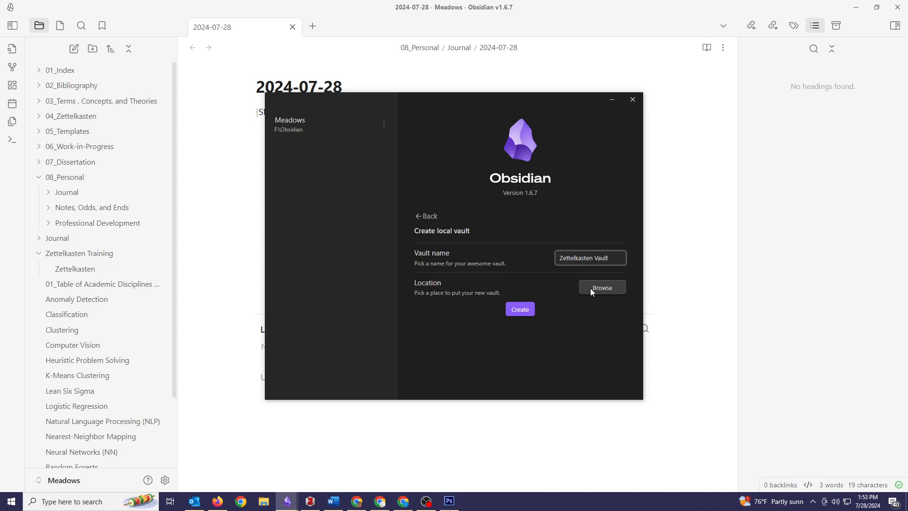
Set the Obsidian folder on the F: drive as the location, create Zettelkasten Vault and maximize its window
{"action": "left_click", "coordinate": [591, 289]}
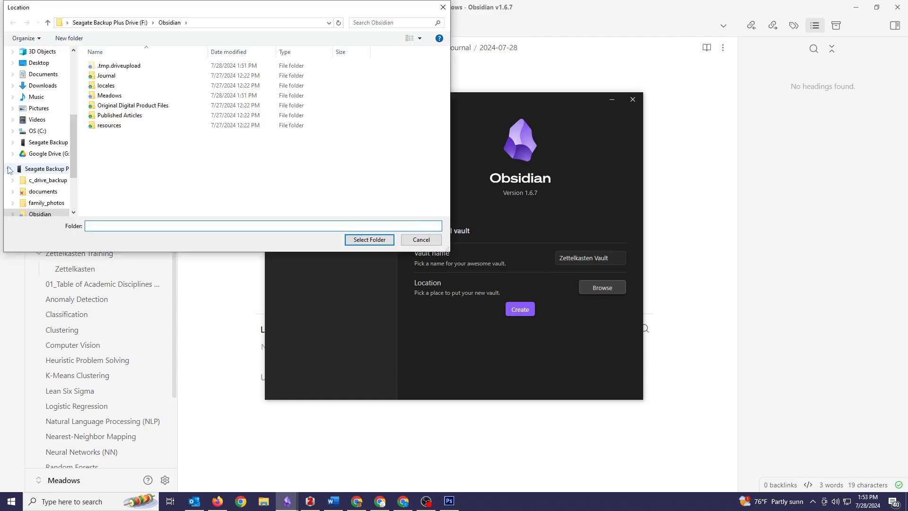
{"action": "scroll", "coordinate": [22, 175], "scroll_direction": "down", "scroll_amount": 1}
{"action": "left_click", "coordinate": [38, 192]}
{"action": "left_click", "coordinate": [367, 240]}
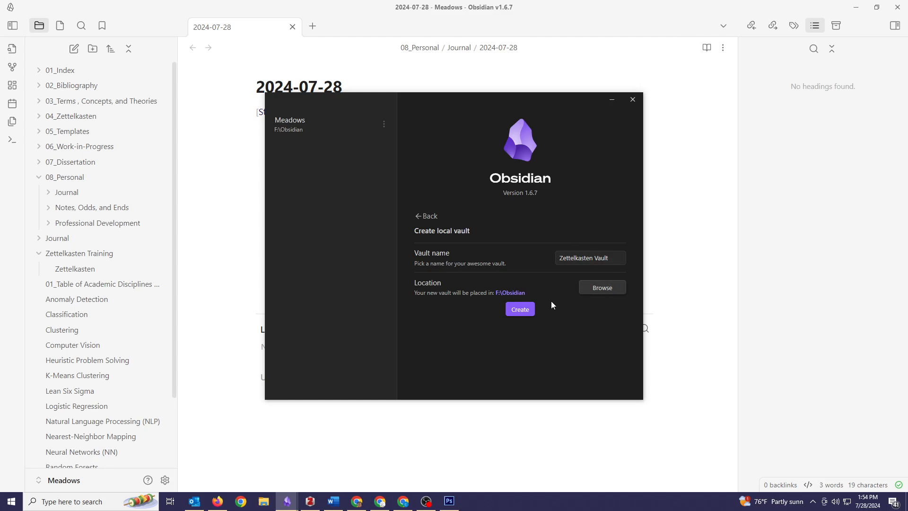
{"action": "left_click", "coordinate": [519, 310]}
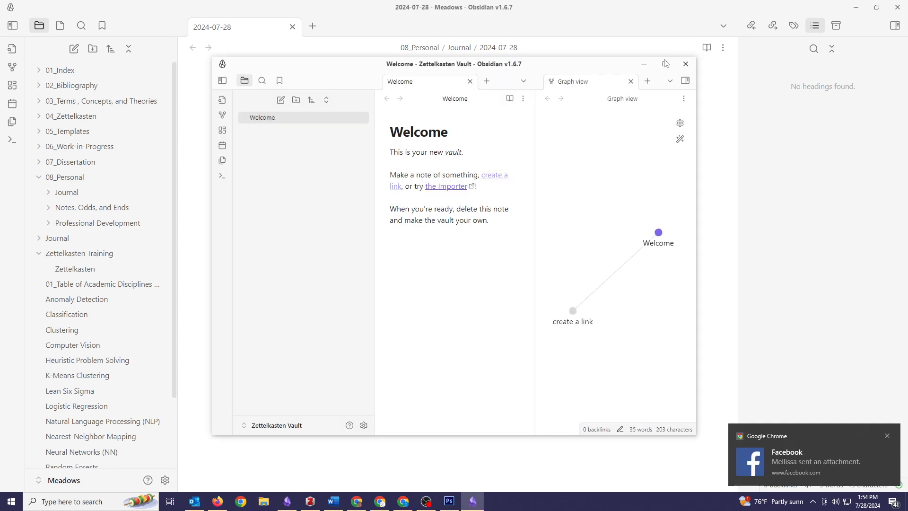
{"action": "left_click", "coordinate": [665, 63]}
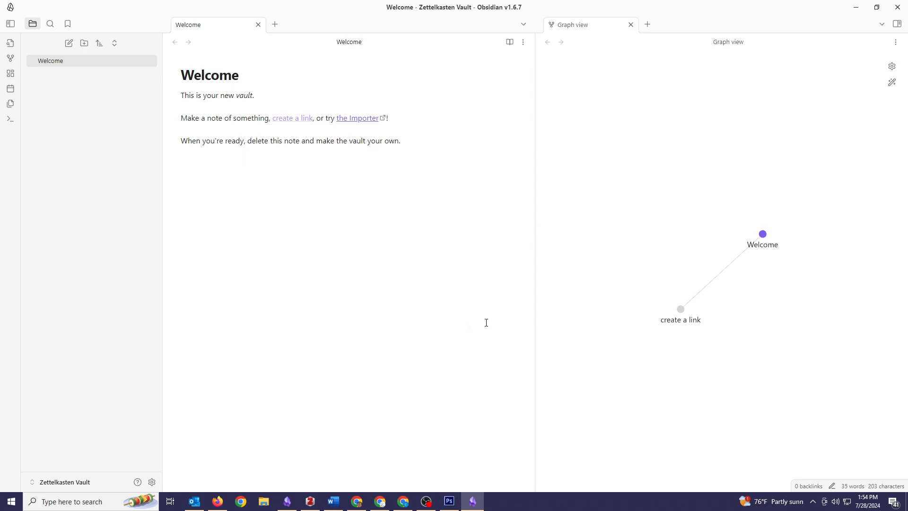
Close the windows of the new vault and the Meadows vault to get back to the desktop
{"action": "left_click", "coordinate": [891, 7]}
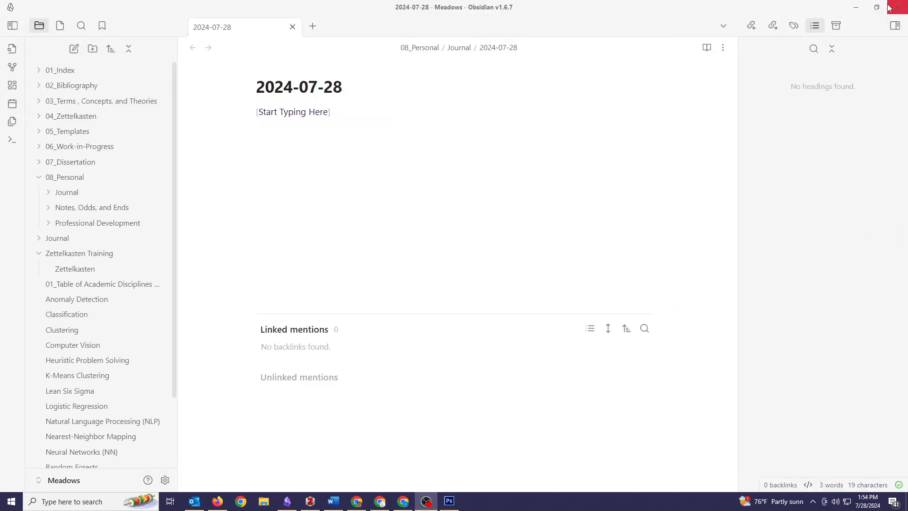
{"action": "left_click", "coordinate": [877, 7]}
{"action": "left_click", "coordinate": [870, 13]}
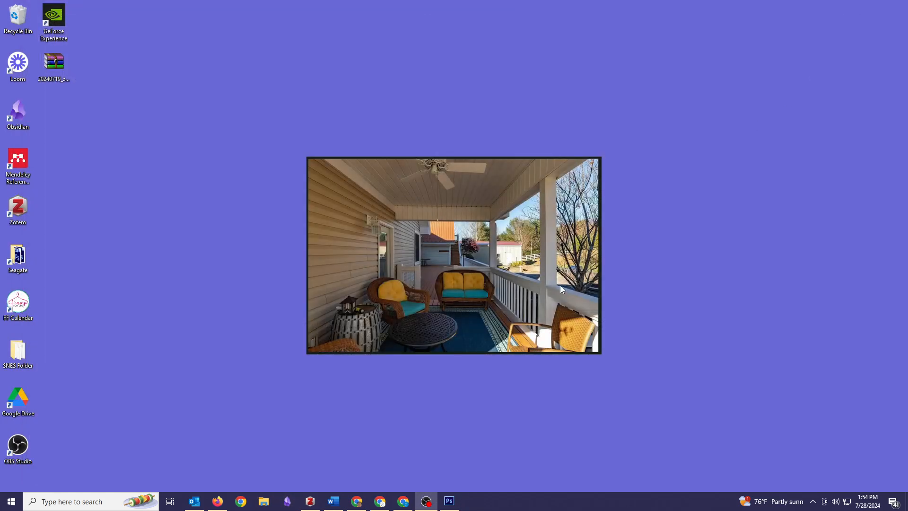
Open the 20240719_zettelkasten_v1 archive from the desktop in WinRAR and go into its Zettelkasten folder
{"action": "double_click", "coordinate": [53, 63]}
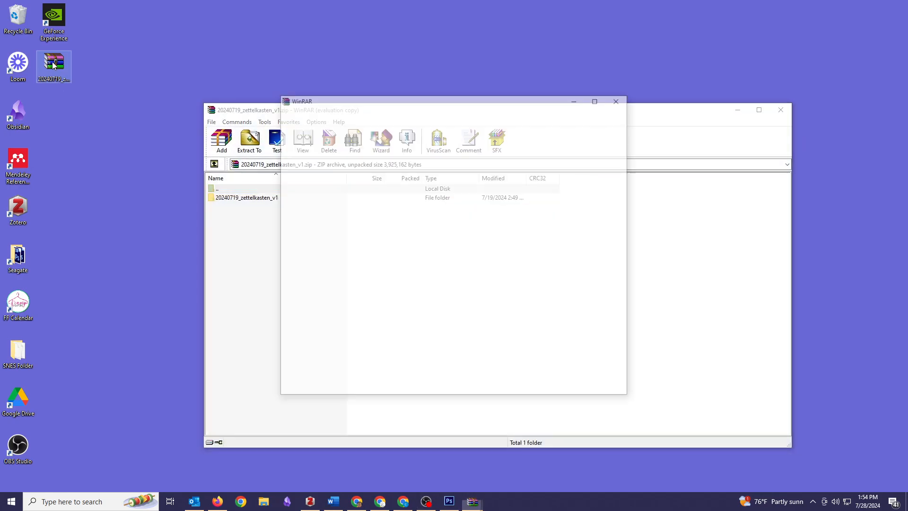
{"action": "left_click", "coordinate": [615, 102]}
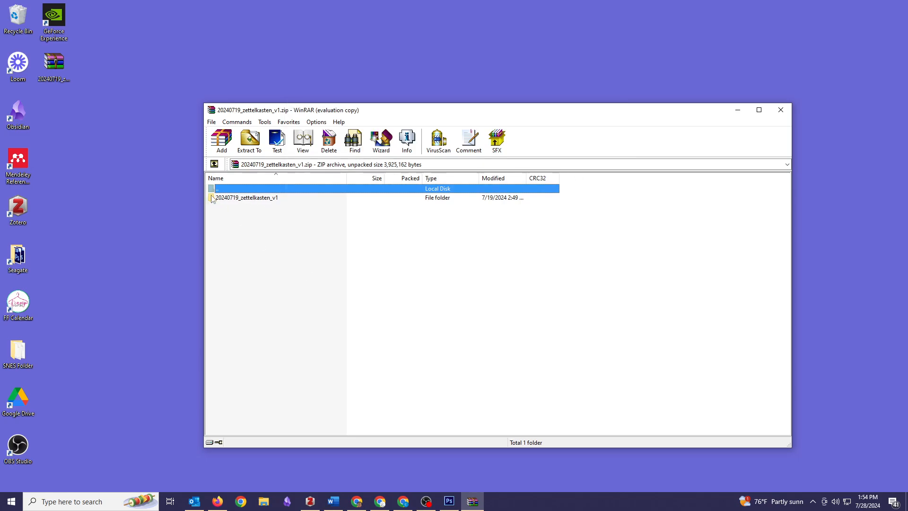
{"action": "double_click", "coordinate": [213, 199]}
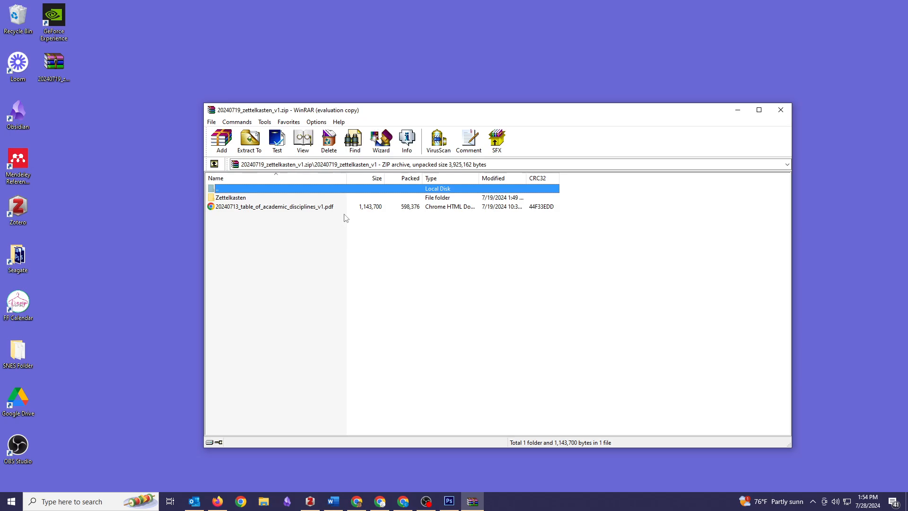
{"action": "double_click", "coordinate": [217, 199]}
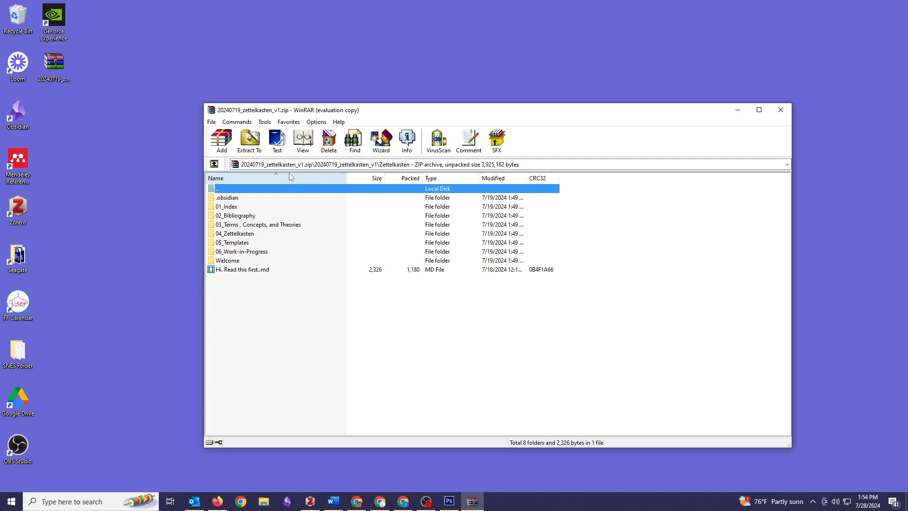
Switch to File Explorer and open the Zettelkasten Vault folder inside Obsidian on the F: drive
{"action": "left_click", "coordinate": [265, 502]}
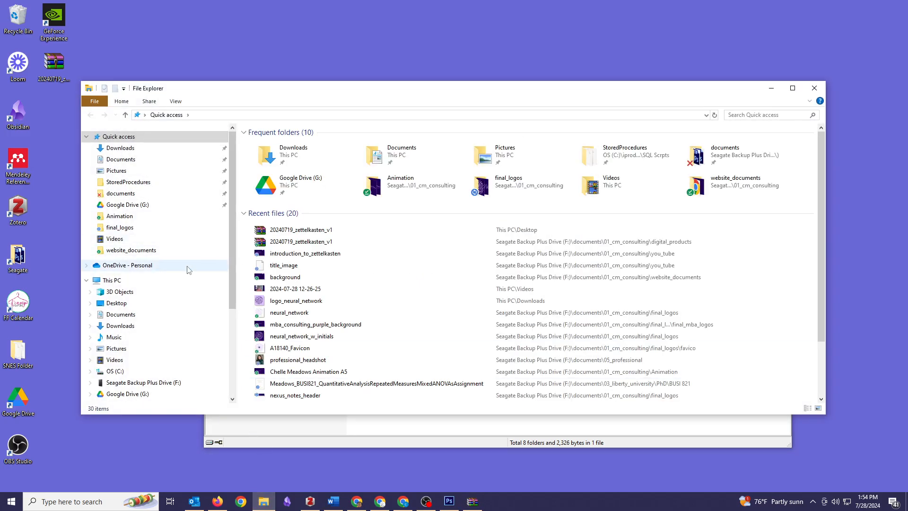
{"action": "scroll", "coordinate": [113, 378], "scroll_direction": "down", "scroll_amount": 1}
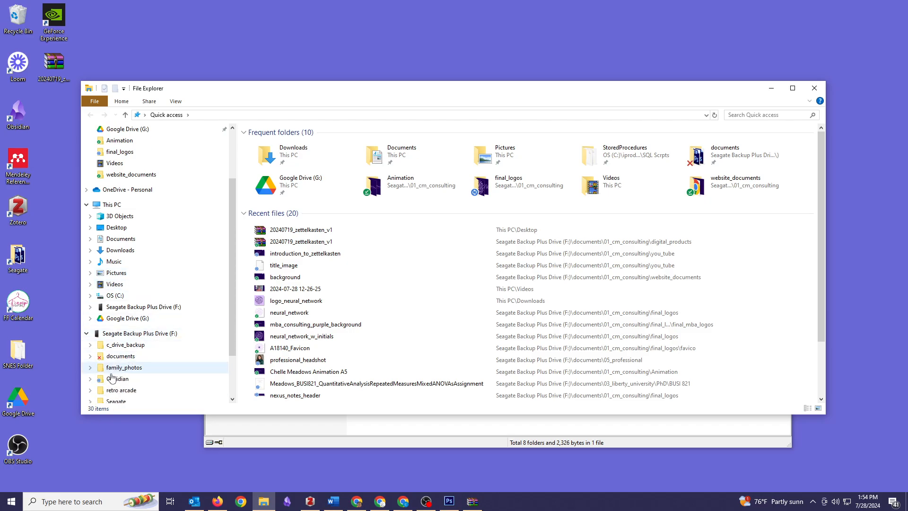
{"action": "left_click", "coordinate": [112, 381]}
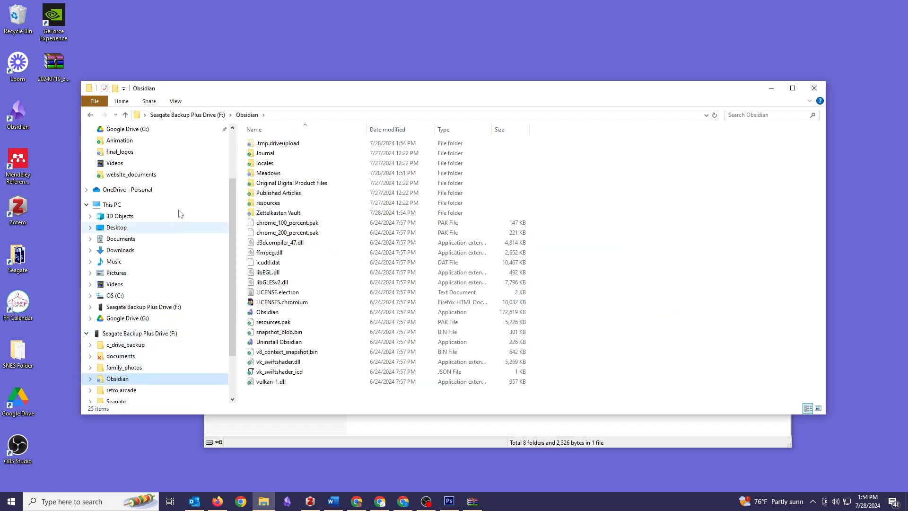
{"action": "left_click", "coordinate": [260, 215]}
{"action": "double_click", "coordinate": [260, 215]}
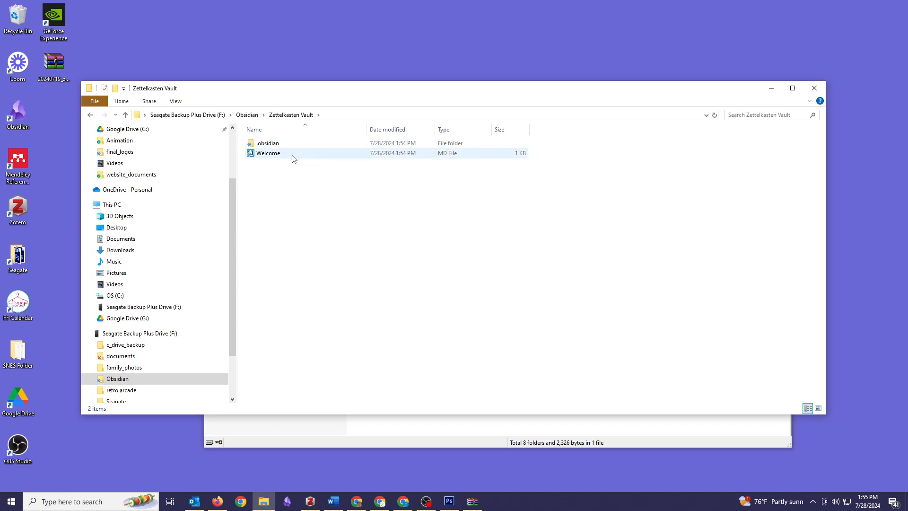
Copy everything in the archive's Zettelkasten folder into the Zettelkasten Vault folder, replacing files with the same names
{"action": "left_click", "coordinate": [393, 425]}
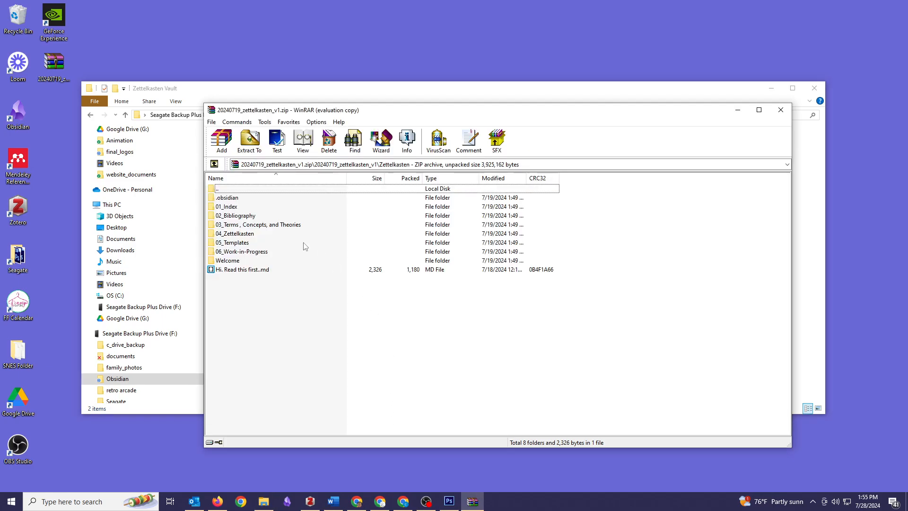
{"action": "key", "text": "ctrl+a"}
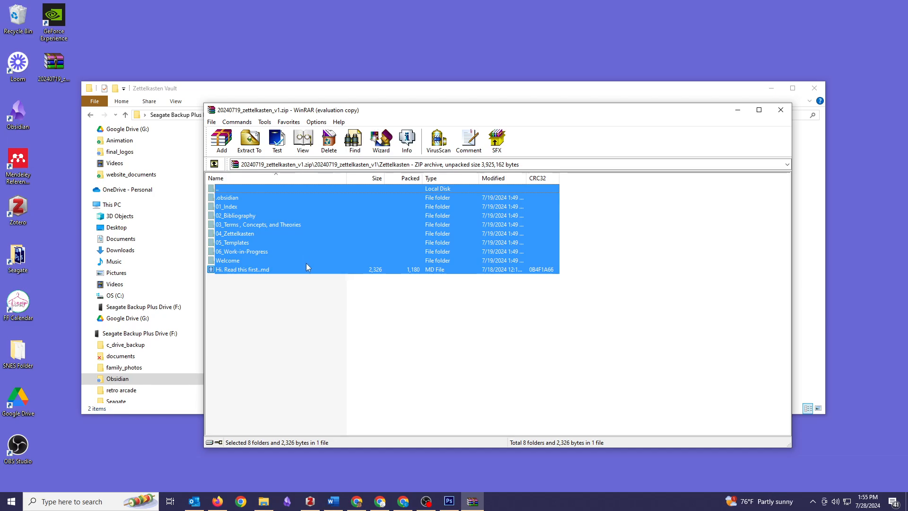
{"action": "left_click", "coordinate": [326, 91]}
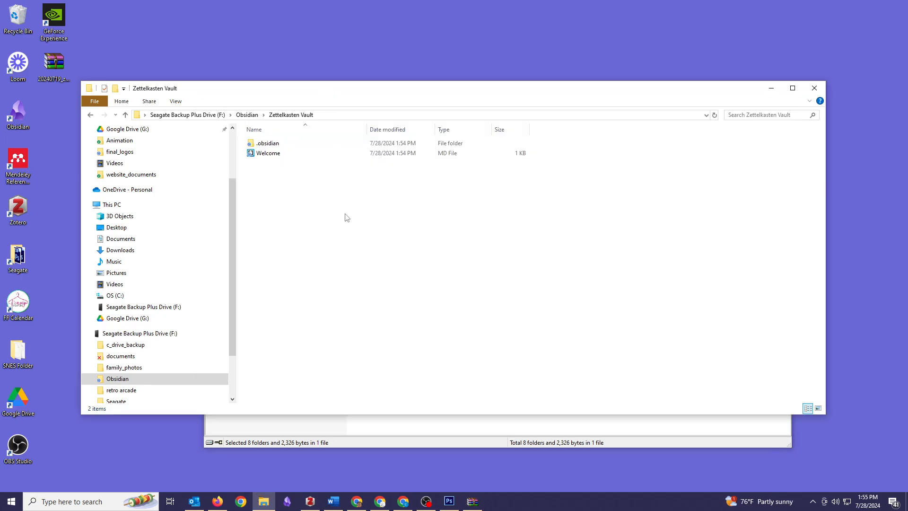
{"action": "key", "text": "ctrl+a"}
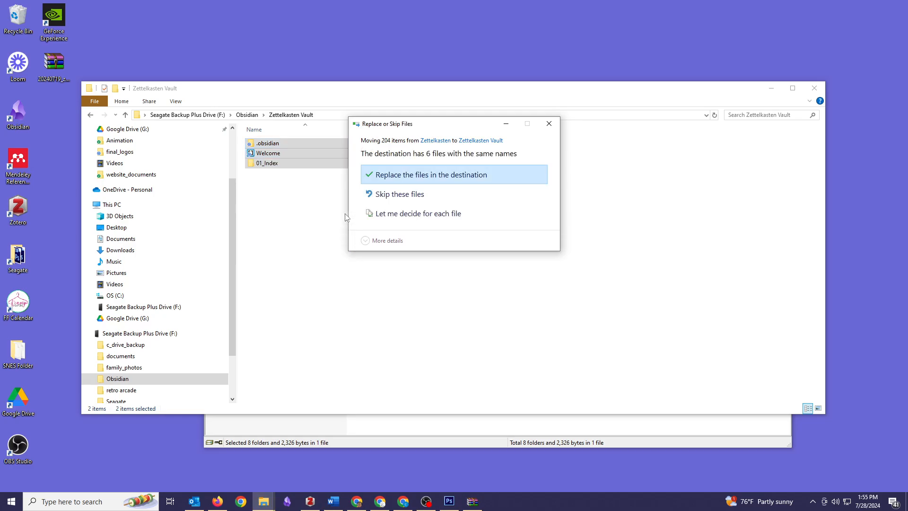
{"action": "left_click", "coordinate": [426, 182]}
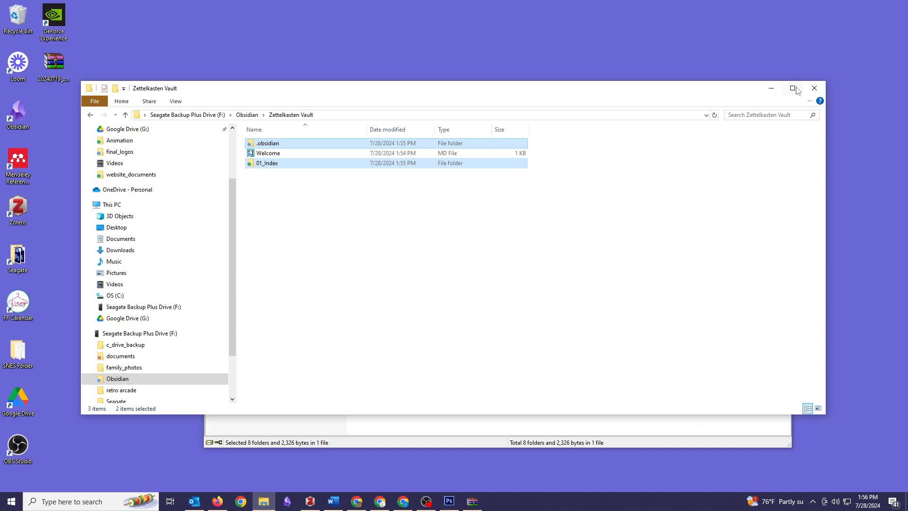
Reopen the Zettelkasten Vault folder to check the copied files, and close File Explorer and the archive window
{"action": "left_click", "coordinate": [245, 115]}
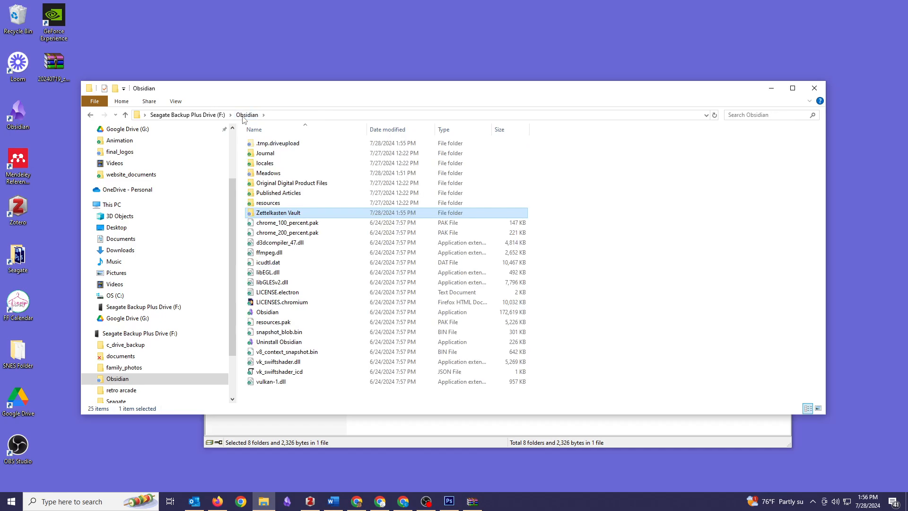
{"action": "double_click", "coordinate": [253, 214]}
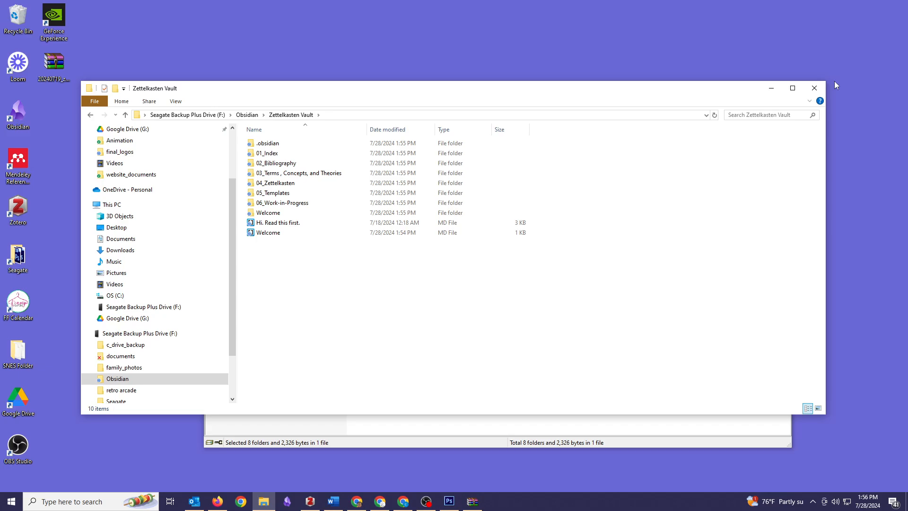
{"action": "left_click", "coordinate": [814, 88]}
{"action": "left_click", "coordinate": [784, 114]}
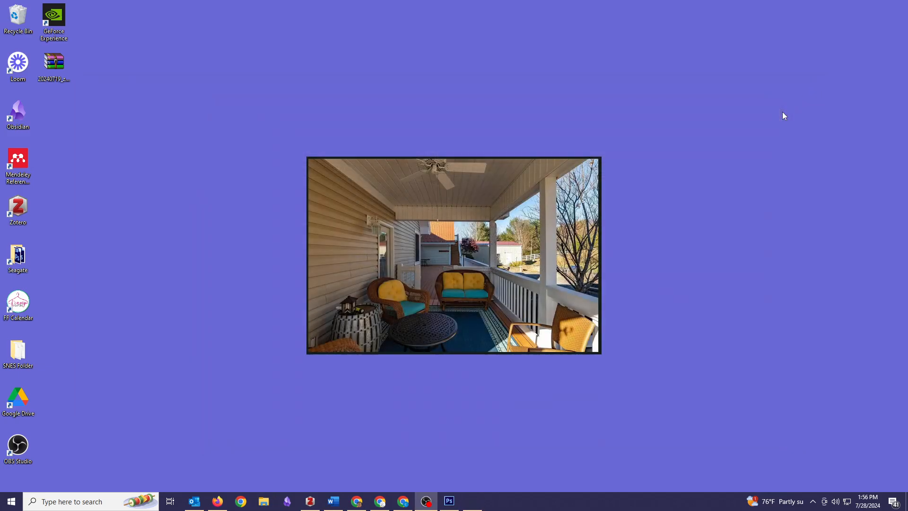
Launch Obsidian, switch to Zettelkasten Vault, and trust the author to enable its plugins
{"action": "left_click", "coordinate": [284, 505]}
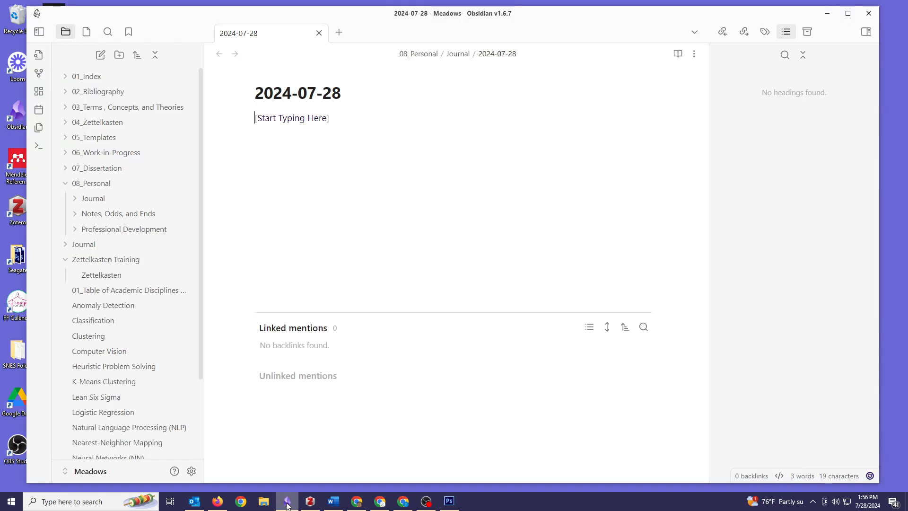
{"action": "left_click", "coordinate": [66, 471]}
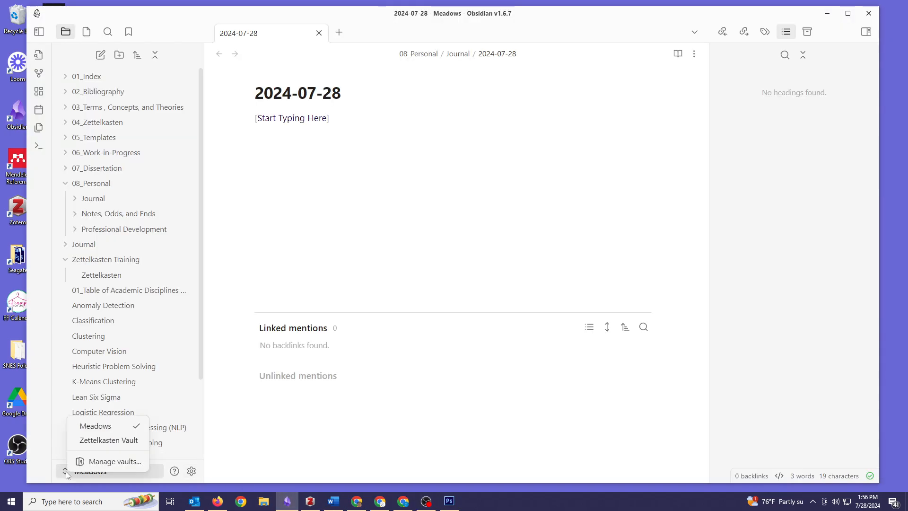
{"action": "left_click", "coordinate": [99, 440]}
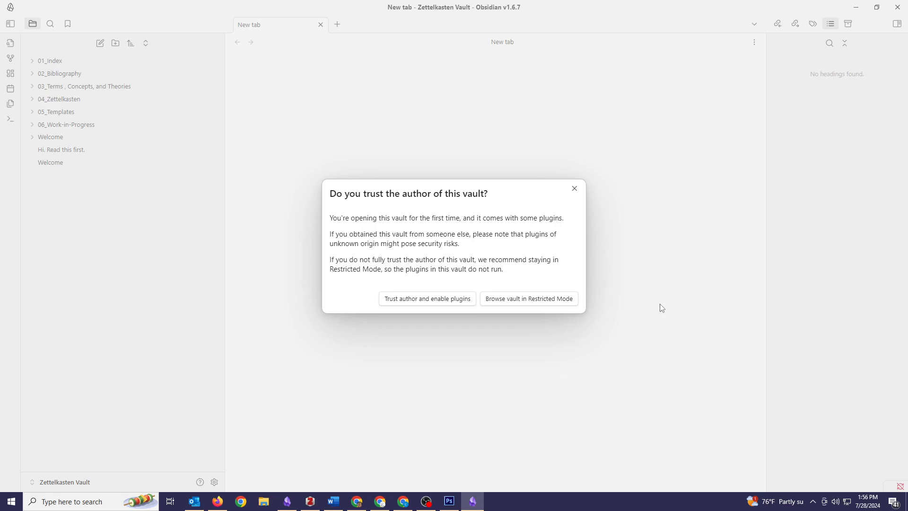
{"action": "left_click", "coordinate": [409, 303]}
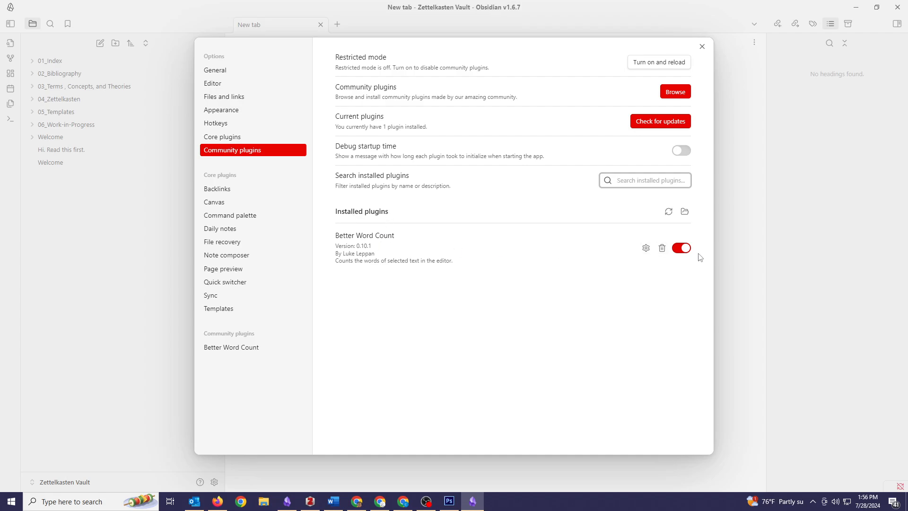
Turn on Restricted mode with a reload of the vault, and turn community plugins back on in the settings
{"action": "left_click", "coordinate": [657, 63]}
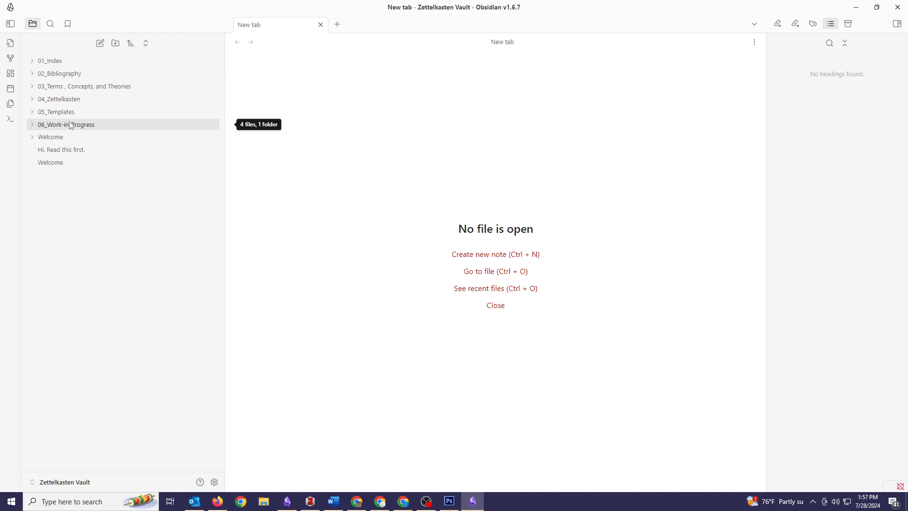
{"action": "left_click", "coordinate": [214, 482]}
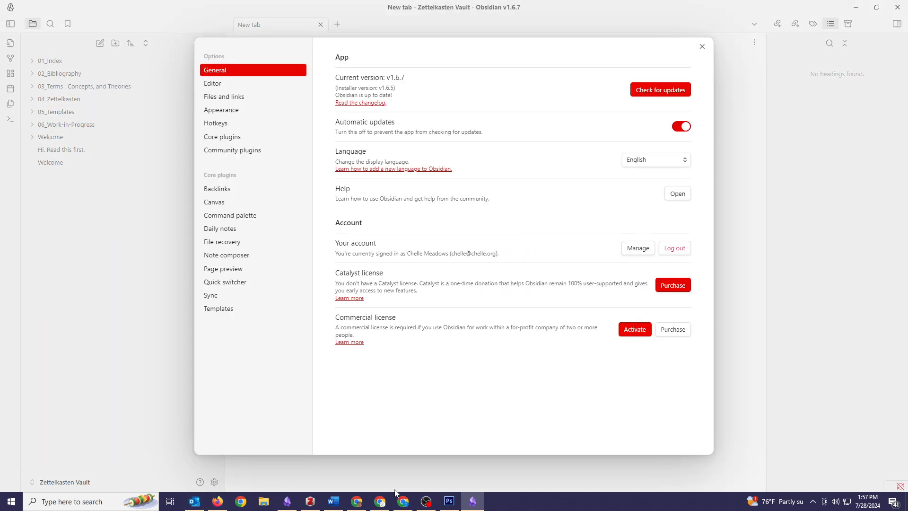
{"action": "left_click", "coordinate": [229, 151]}
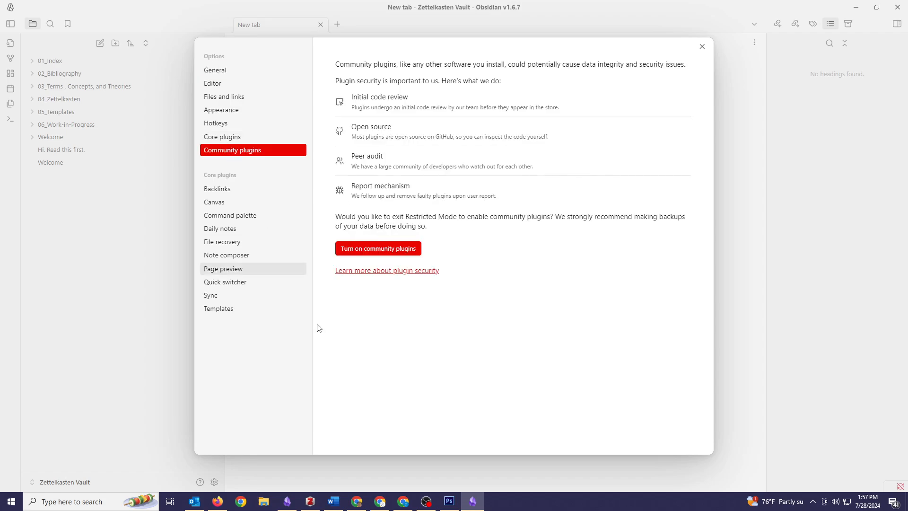
{"action": "left_click", "coordinate": [364, 249]}
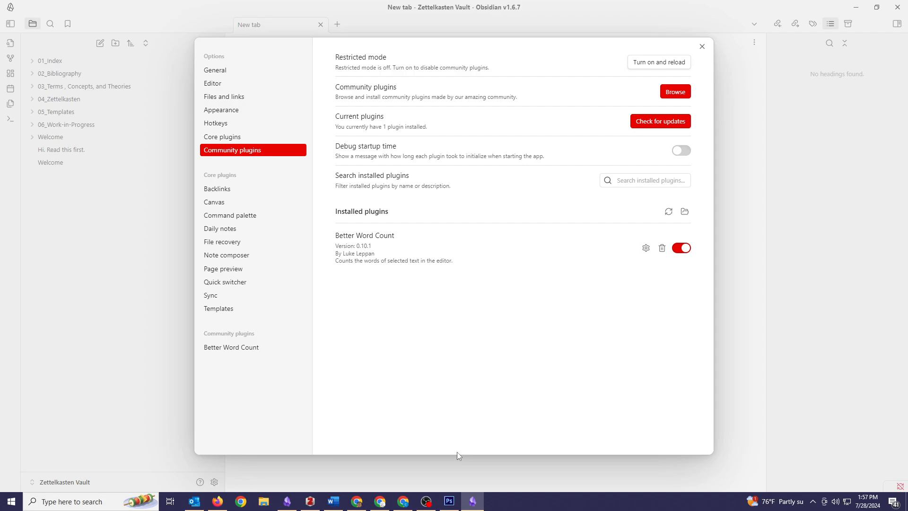
Review the General settings and the Editor settings for display, behavior and advanced options
{"action": "left_click", "coordinate": [231, 77]}
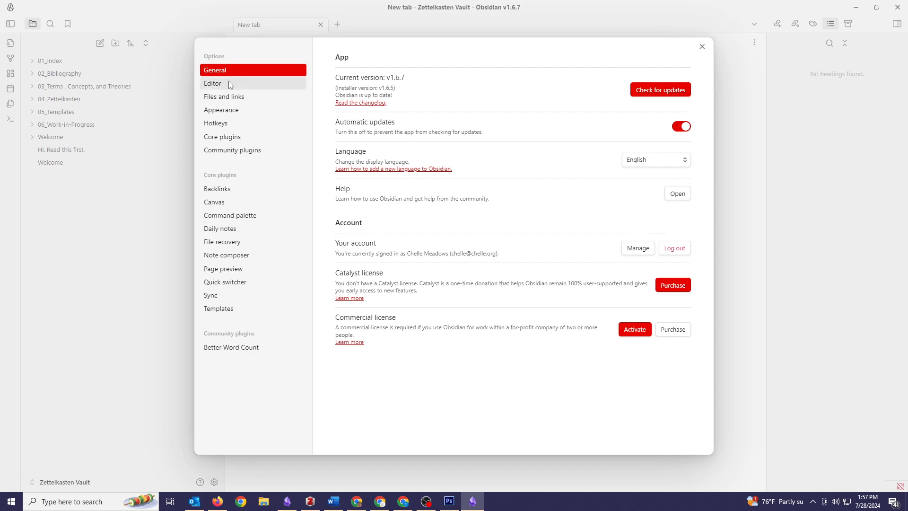
{"action": "left_click", "coordinate": [230, 84]}
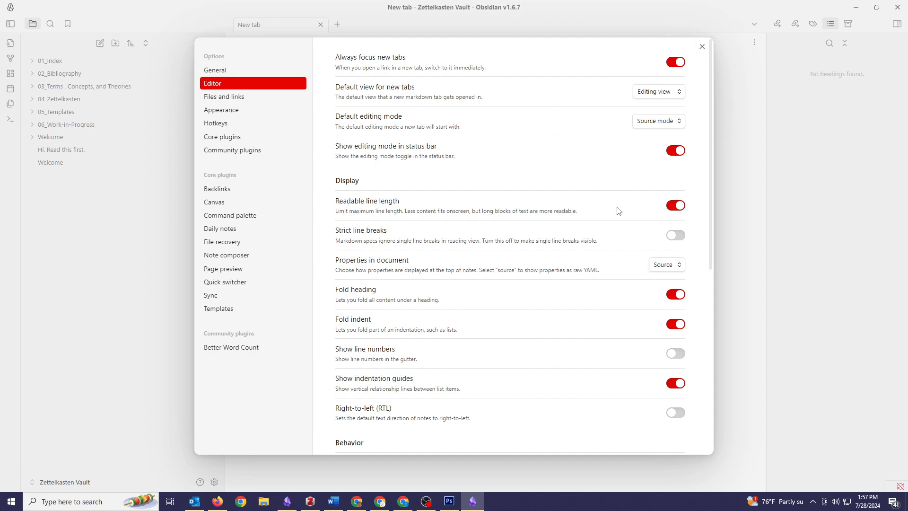
{"action": "scroll", "coordinate": [618, 210], "scroll_direction": "down", "scroll_amount": 2}
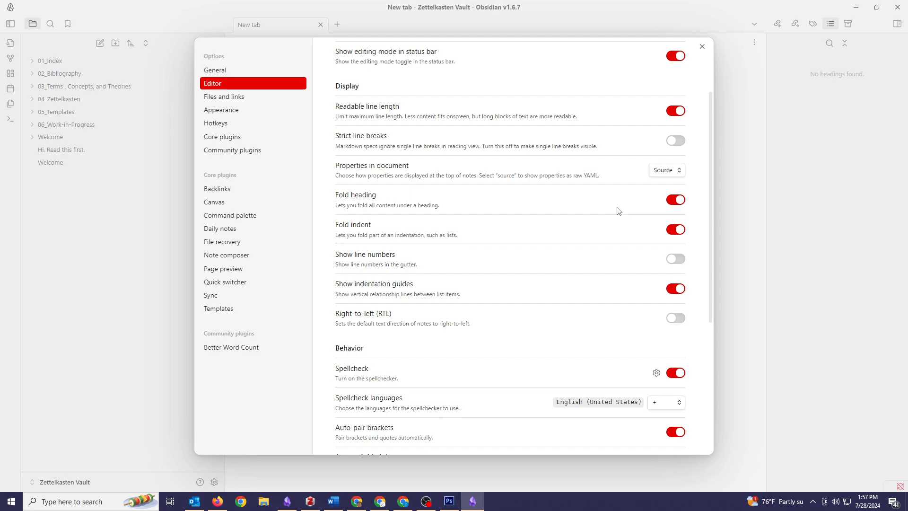
{"action": "scroll", "coordinate": [618, 210], "scroll_direction": "down", "scroll_amount": 4}
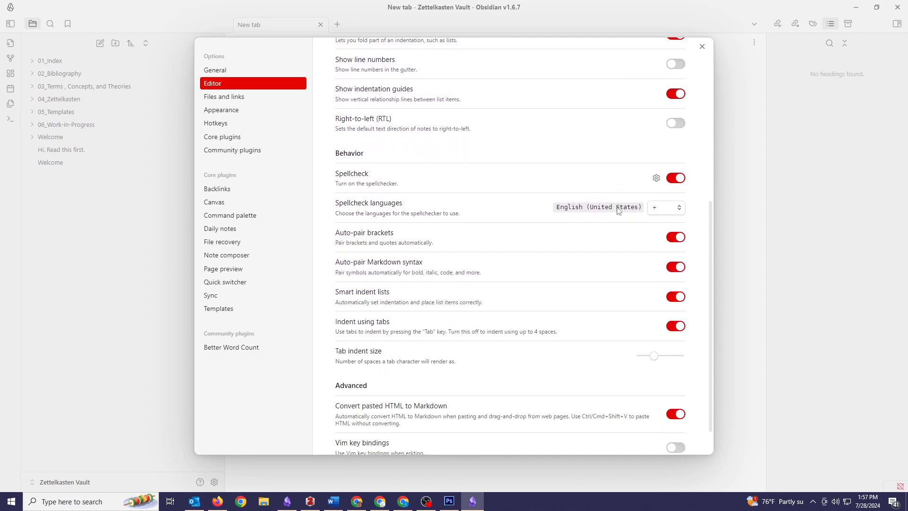
{"action": "scroll", "coordinate": [619, 210], "scroll_direction": "up", "scroll_amount": 5}
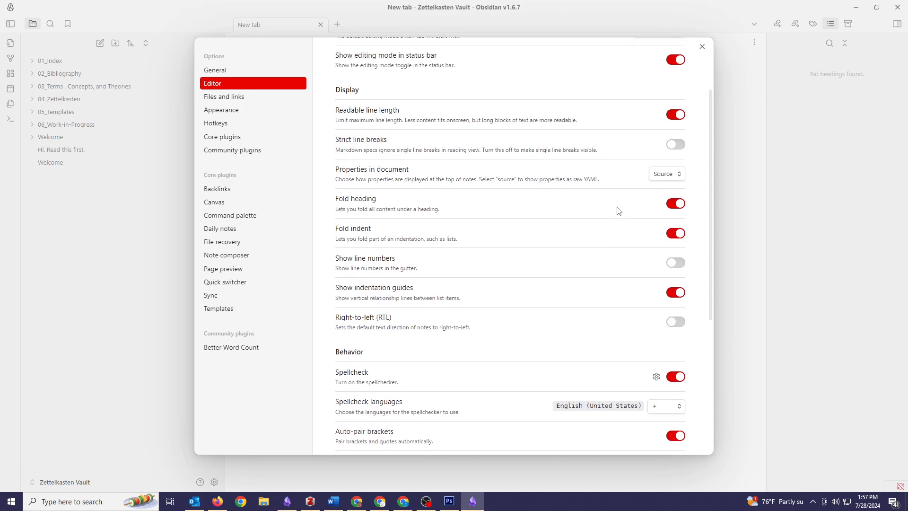
Review the Appearance settings, slightly increase the app's zoom level, and close the settings
{"action": "scroll", "coordinate": [619, 211], "scroll_direction": "up", "scroll_amount": 1}
{"action": "scroll", "coordinate": [619, 211], "scroll_direction": "up", "scroll_amount": 1}
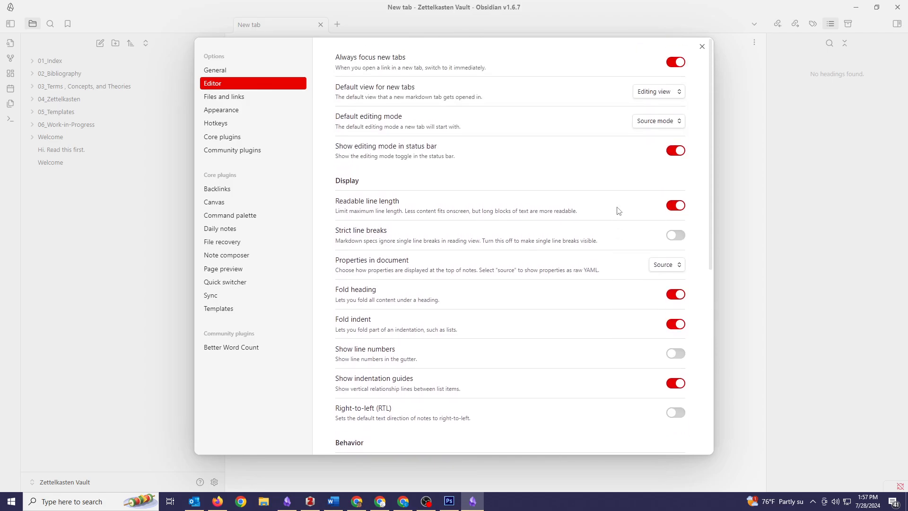
{"action": "left_click", "coordinate": [218, 113]}
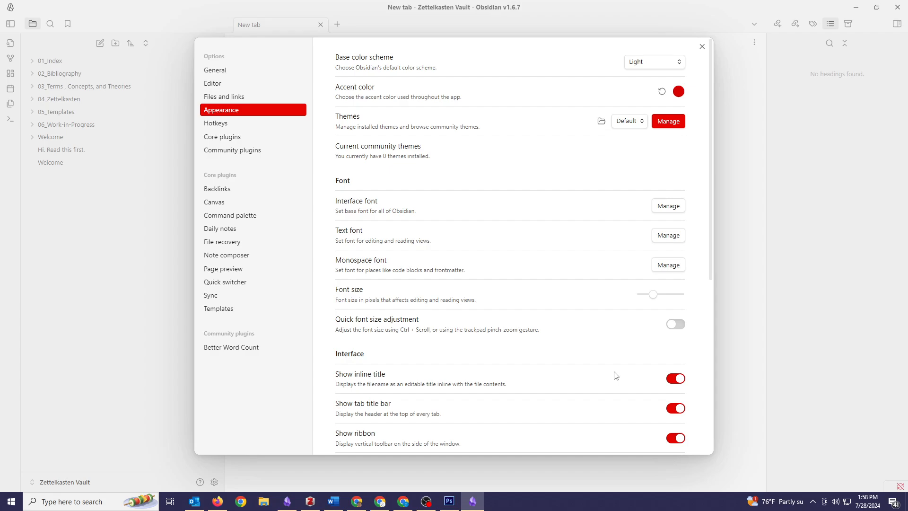
{"action": "scroll", "coordinate": [603, 365], "scroll_direction": "down", "scroll_amount": 1}
{"action": "scroll", "coordinate": [604, 365], "scroll_direction": "down", "scroll_amount": 4}
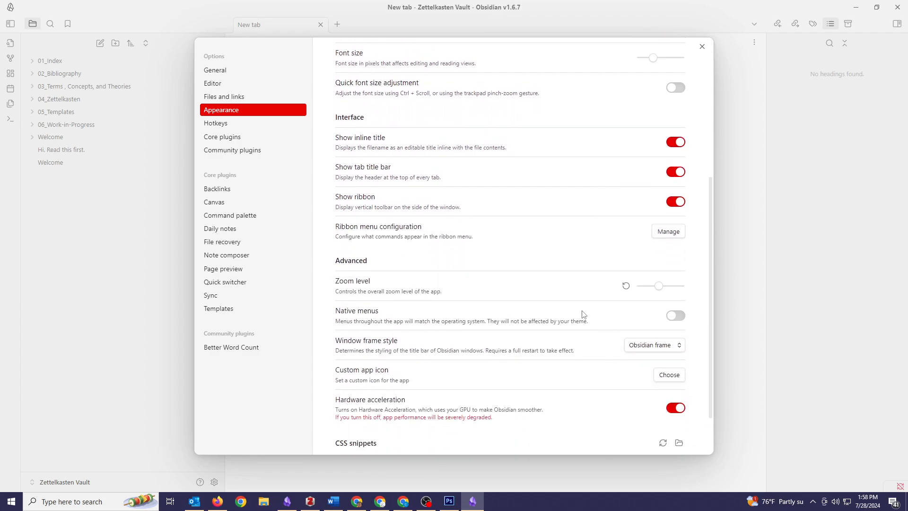
{"action": "mouse_move", "coordinate": [664, 289]}
{"action": "left_click_drag", "start_coordinate": [662, 290], "coordinate": [670, 290]}
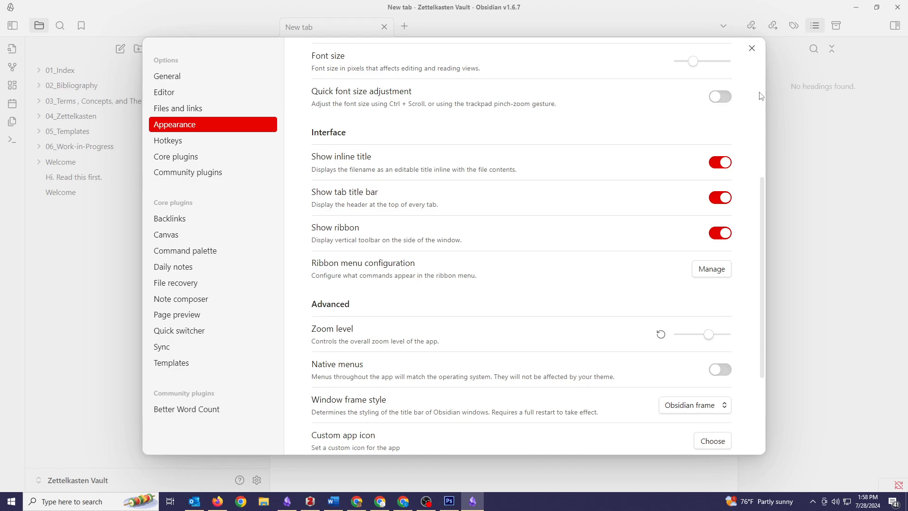
{"action": "left_click", "coordinate": [751, 48]}
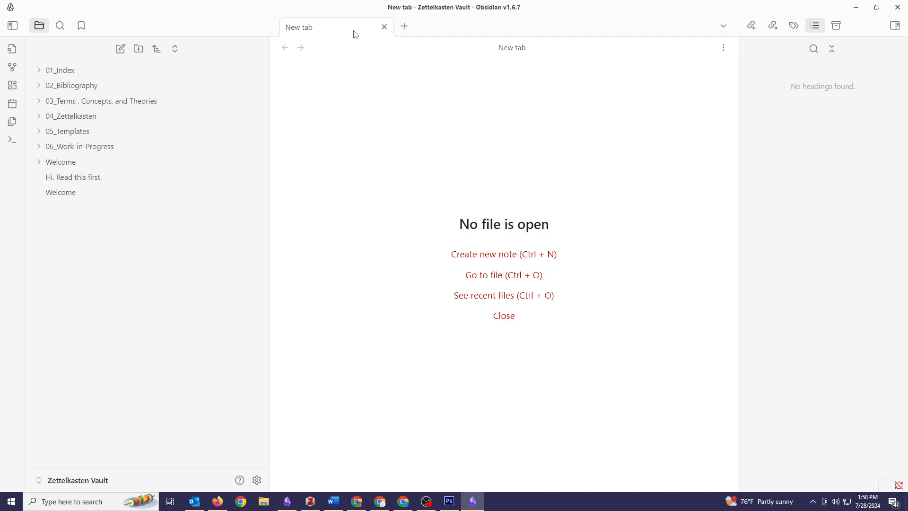
Collapse both sidebars of the vault window and expand the file explorer sidebar again
{"action": "left_click", "coordinate": [13, 25]}
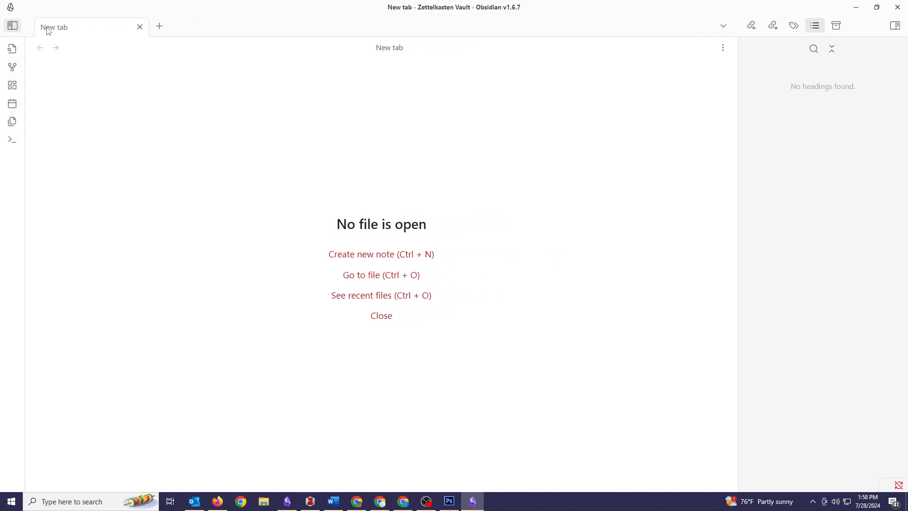
{"action": "left_click", "coordinate": [891, 27]}
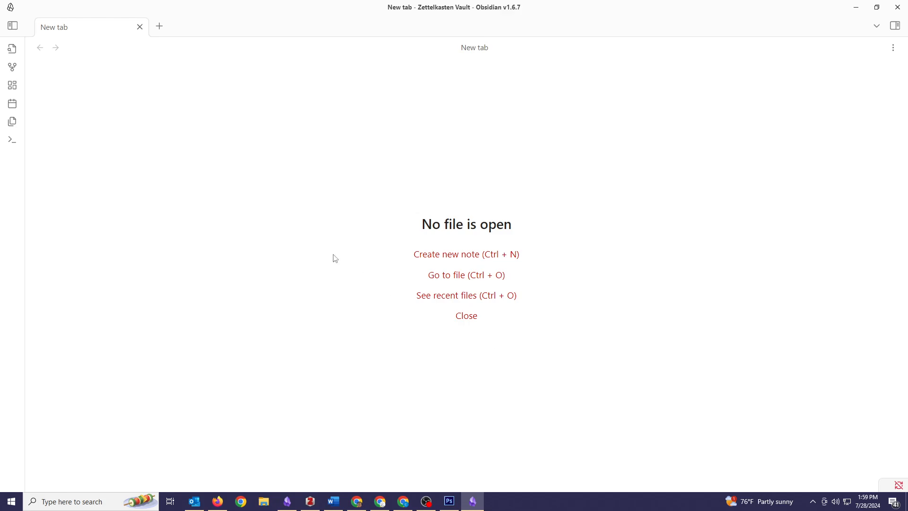
{"action": "left_click", "coordinate": [13, 25]}
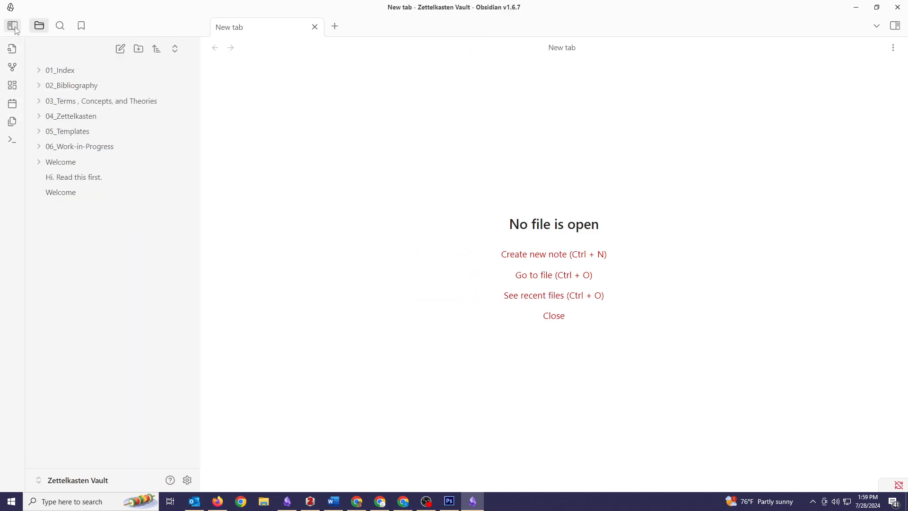
Close the vault window and reopen Zettelkasten Vault from the other vault's maximized window
{"action": "left_click", "coordinate": [897, 8]}
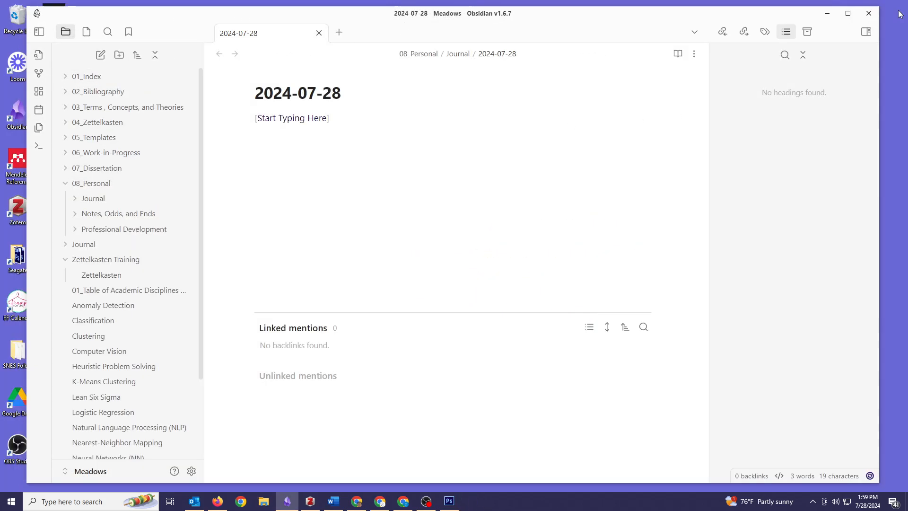
{"action": "left_click", "coordinate": [849, 16]}
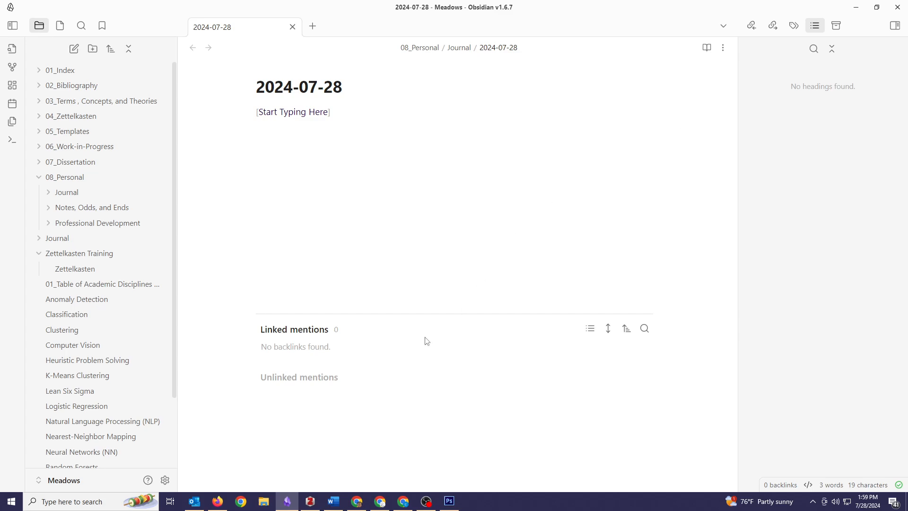
{"action": "left_click", "coordinate": [40, 483]}
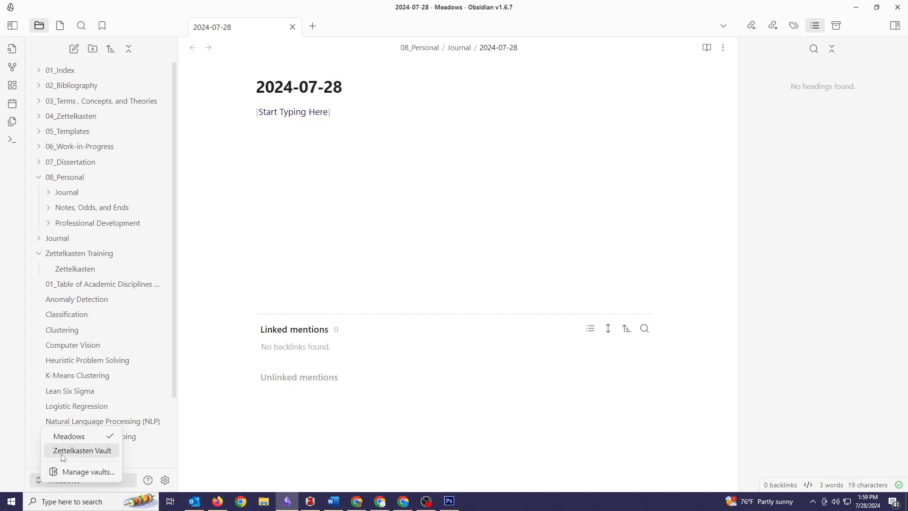
{"action": "left_click", "coordinate": [83, 450]}
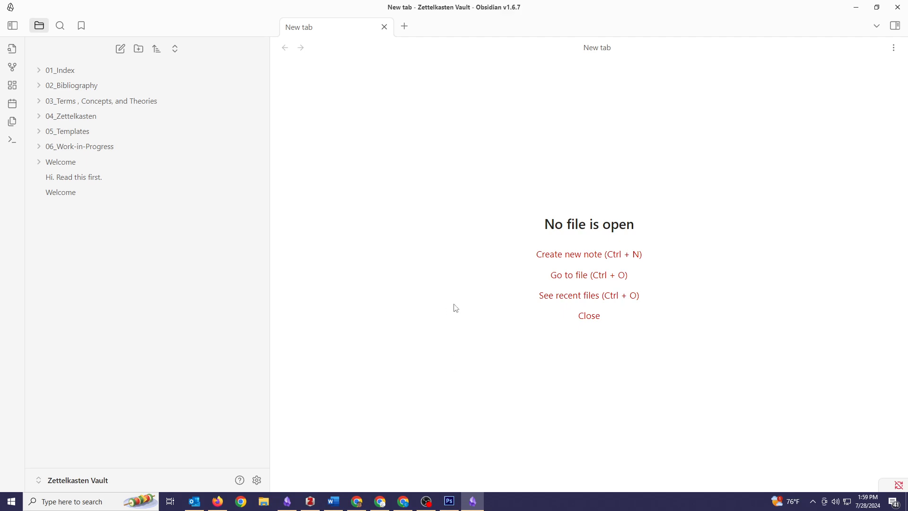
Open the default Welcome note in Zettelkasten Vault and delete it, confirming the deletion
{"action": "left_click", "coordinate": [58, 193]}
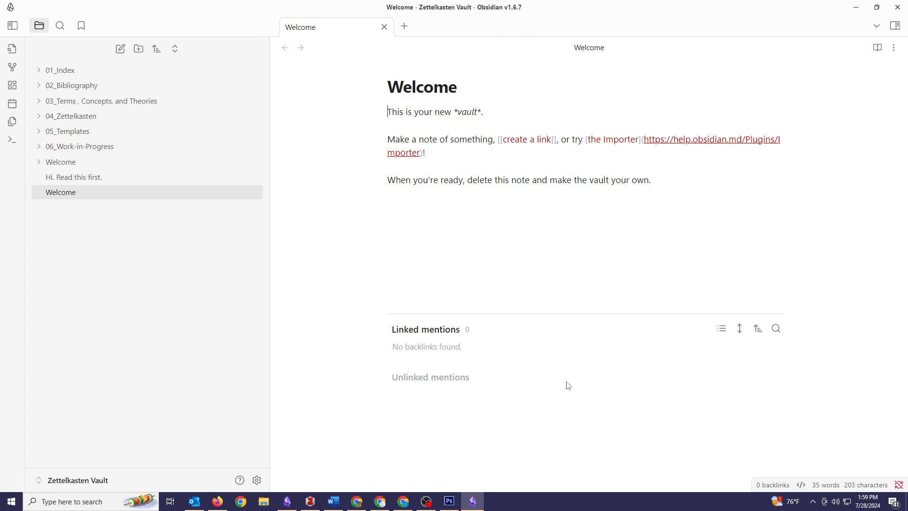
{"action": "right_click", "coordinate": [83, 195]}
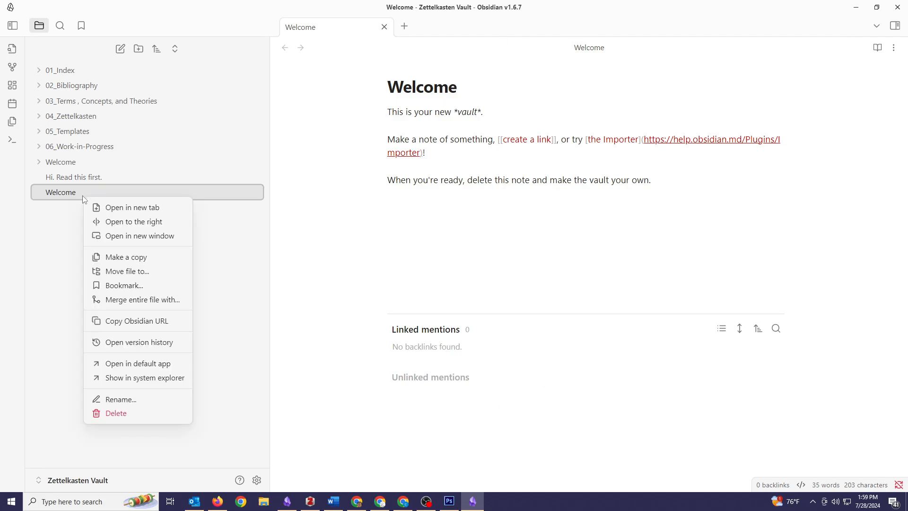
{"action": "left_click", "coordinate": [118, 416]}
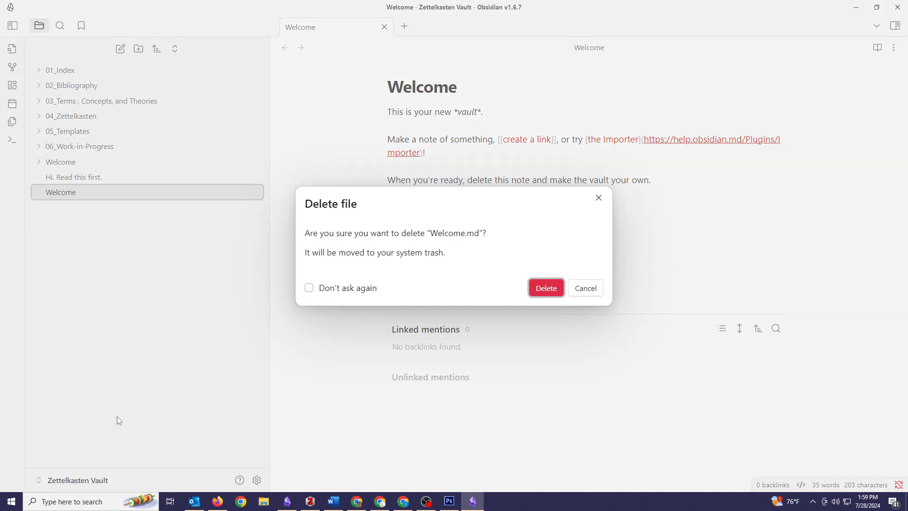
{"action": "left_click", "coordinate": [545, 290]}
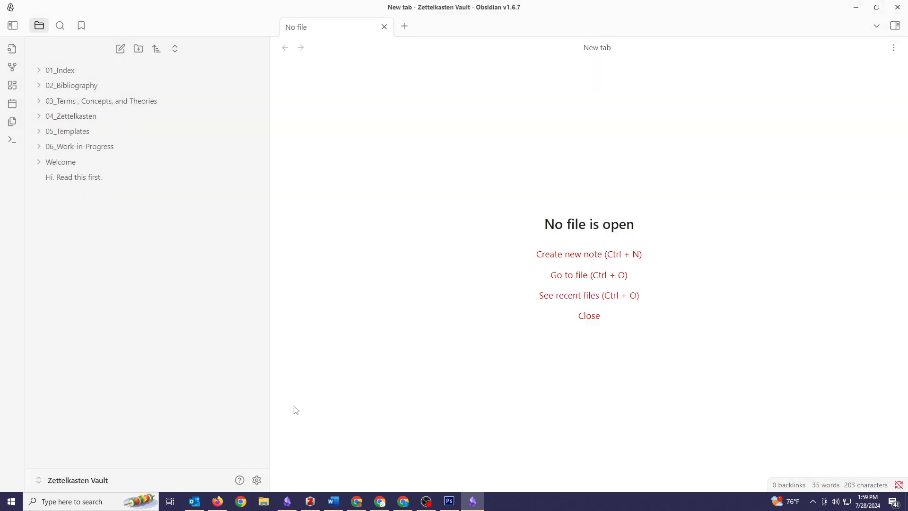